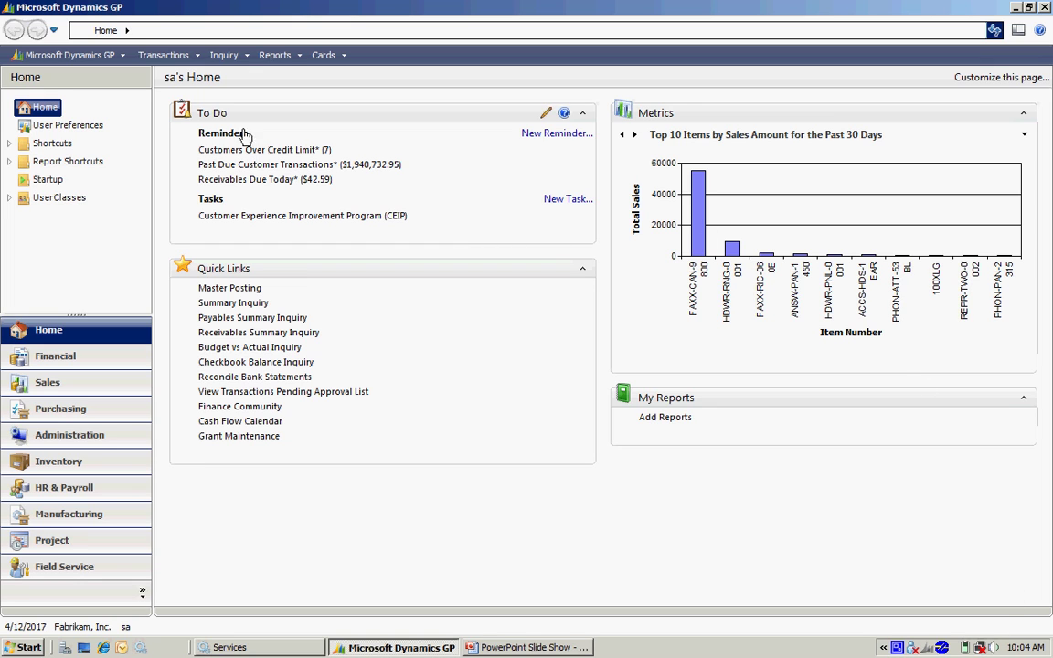
Open the Sales Forecasting window under Manufacturing Forecasting.
click(167, 56)
mouse_move(210, 183)
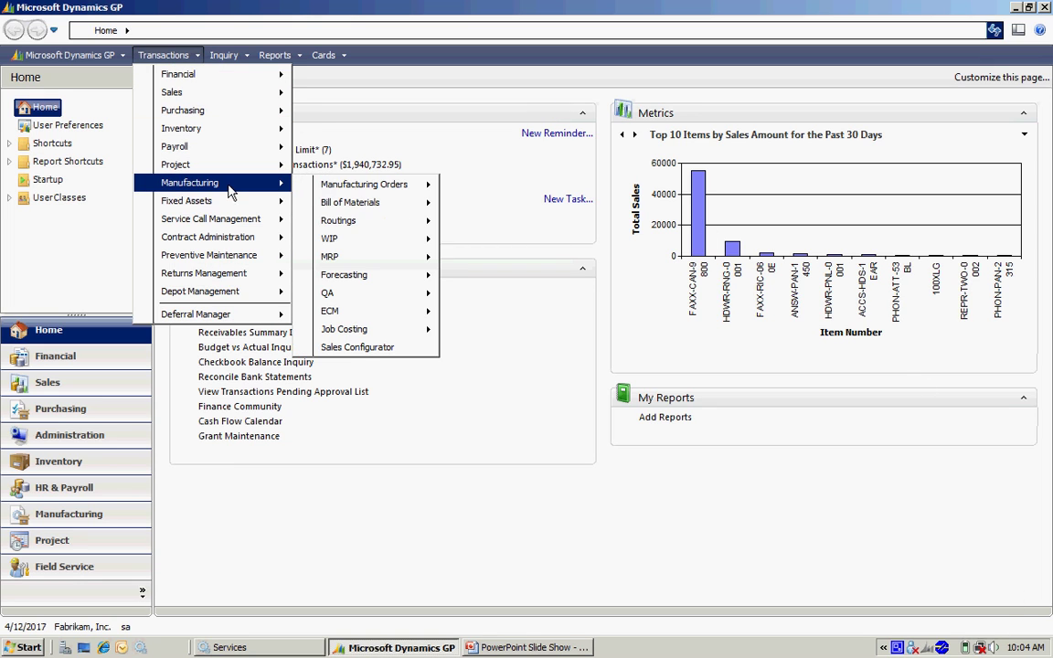
mouse_move(425, 279)
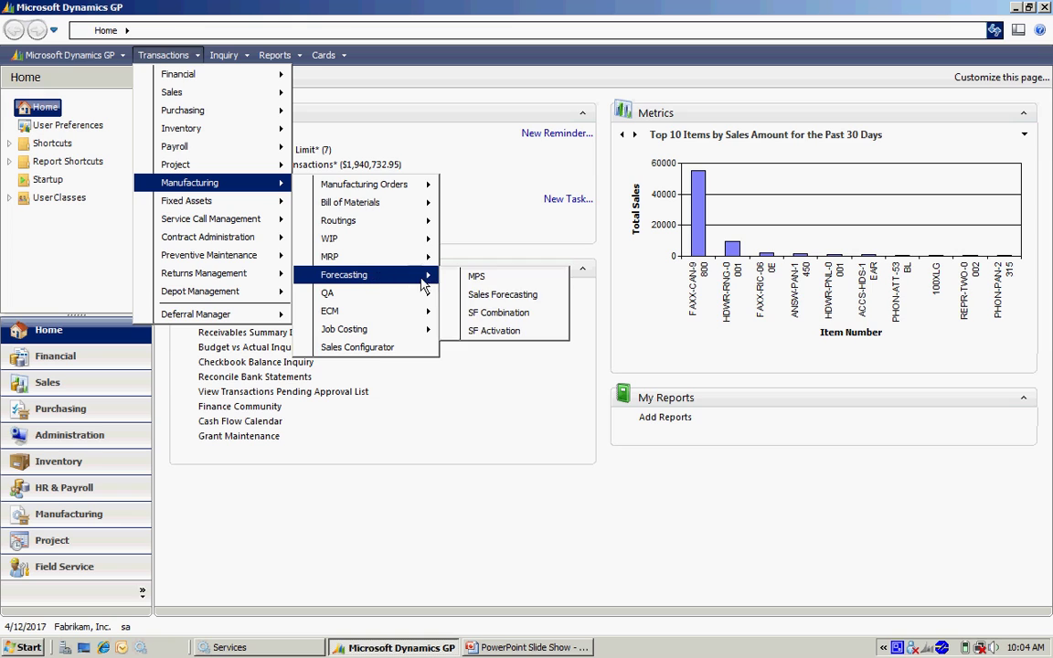
click(482, 297)
Browse the 2010 North, 2010 South and 2010 Warehouse forecast plans for item 100XLG.
click(219, 486)
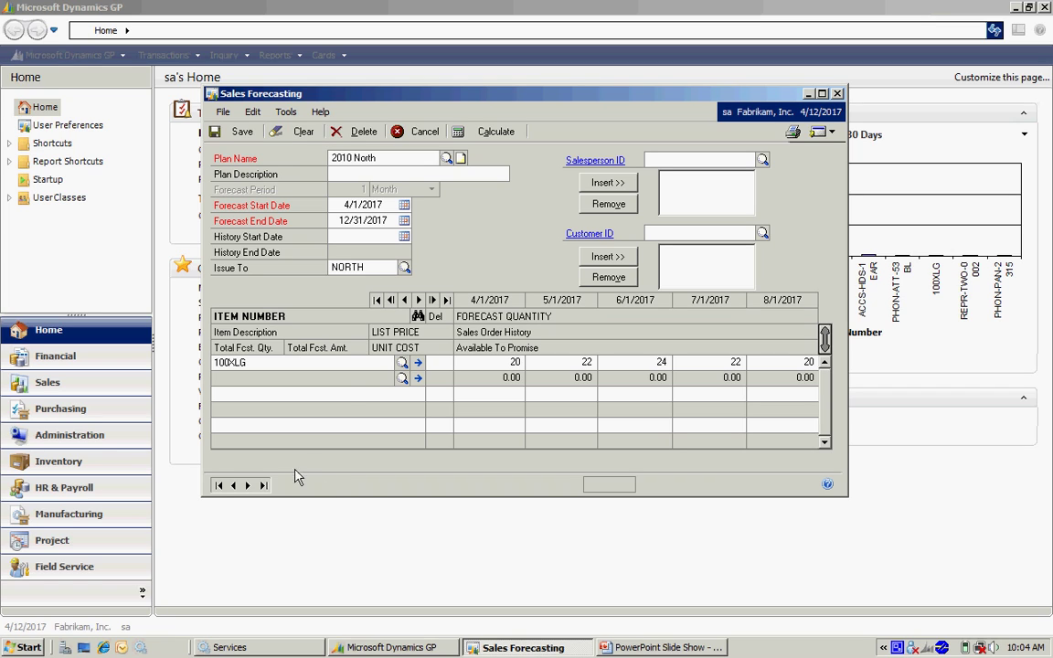
click(248, 487)
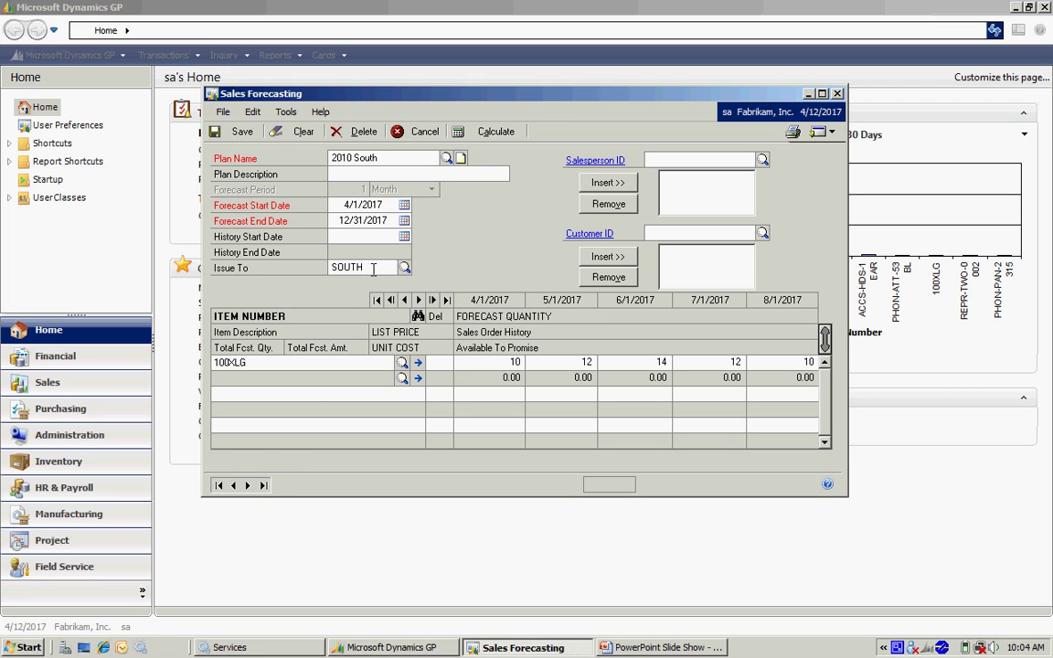
click(247, 485)
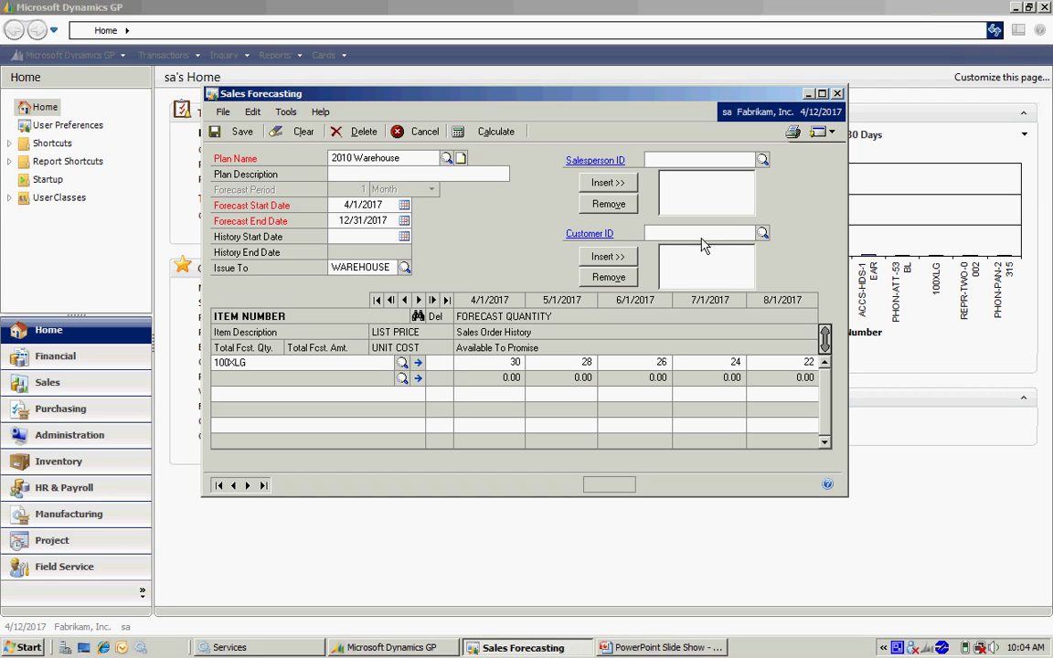
Check the three 2010 site plans in Forecasting Selections, then close both forecasting windows.
click(828, 133)
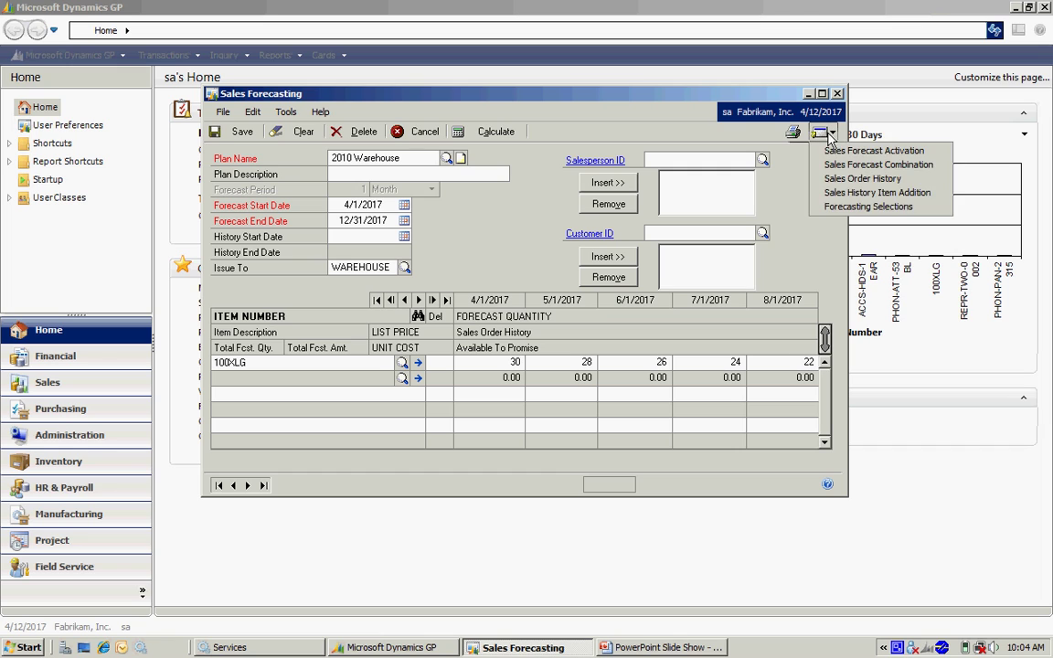
click(854, 210)
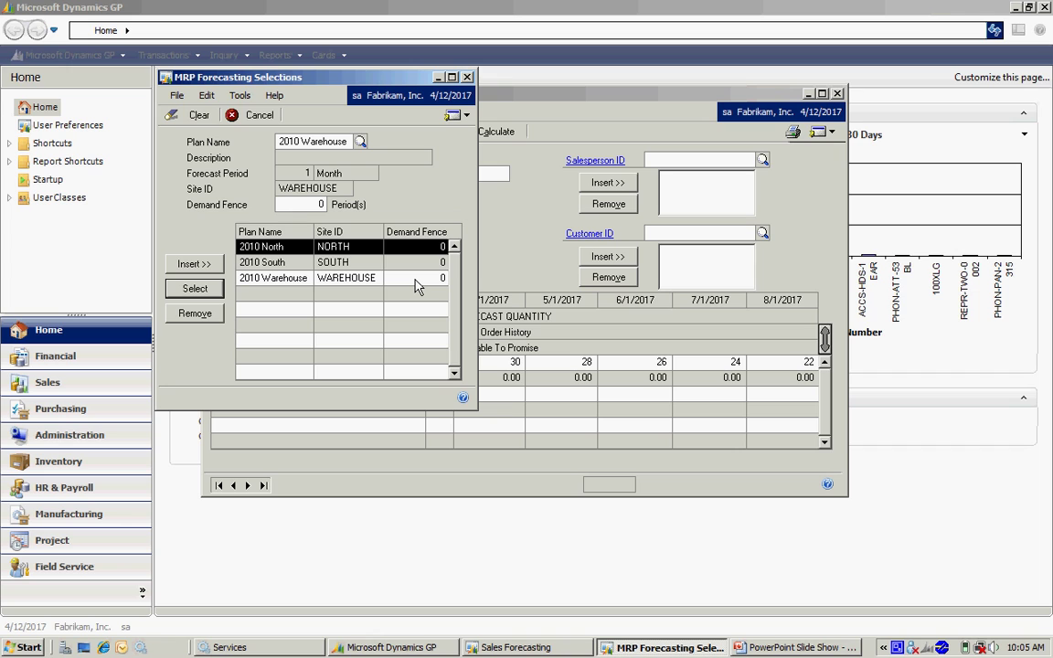
click(467, 78)
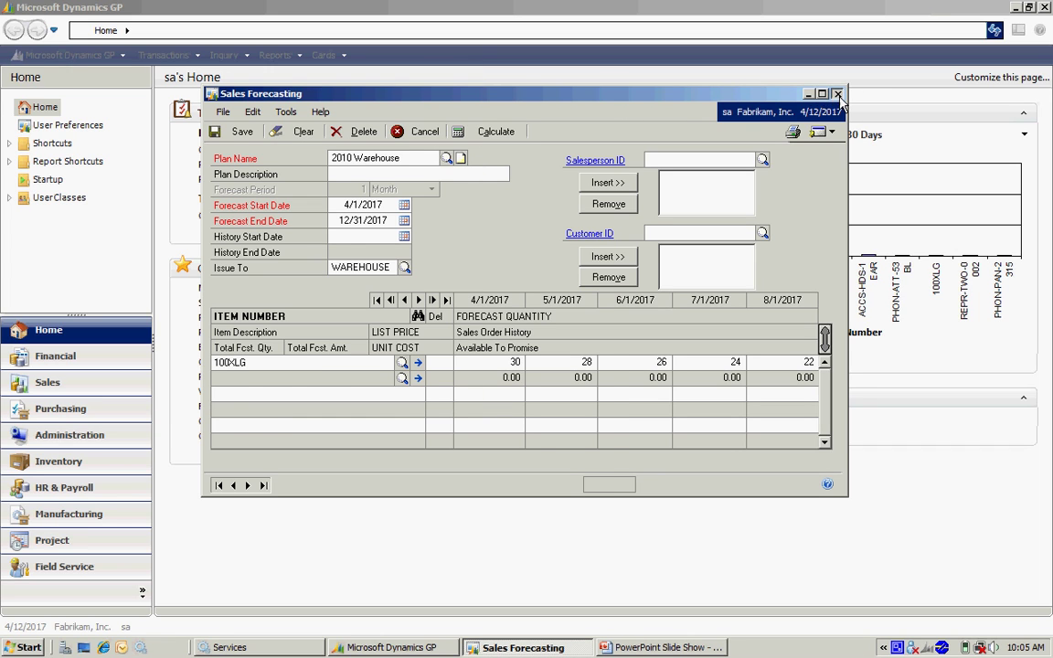
key(alt+F4)
Process a 6-month Full Regeneration in MRP Regeneration, creating run 16, then close it.
click(162, 55)
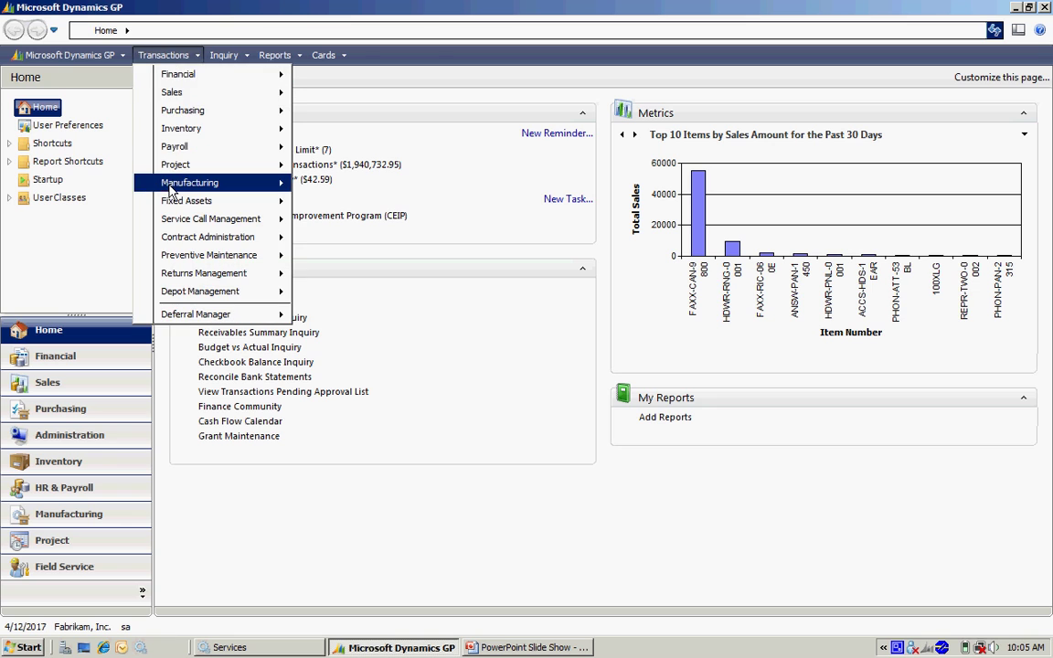
mouse_move(218, 189)
mouse_move(365, 257)
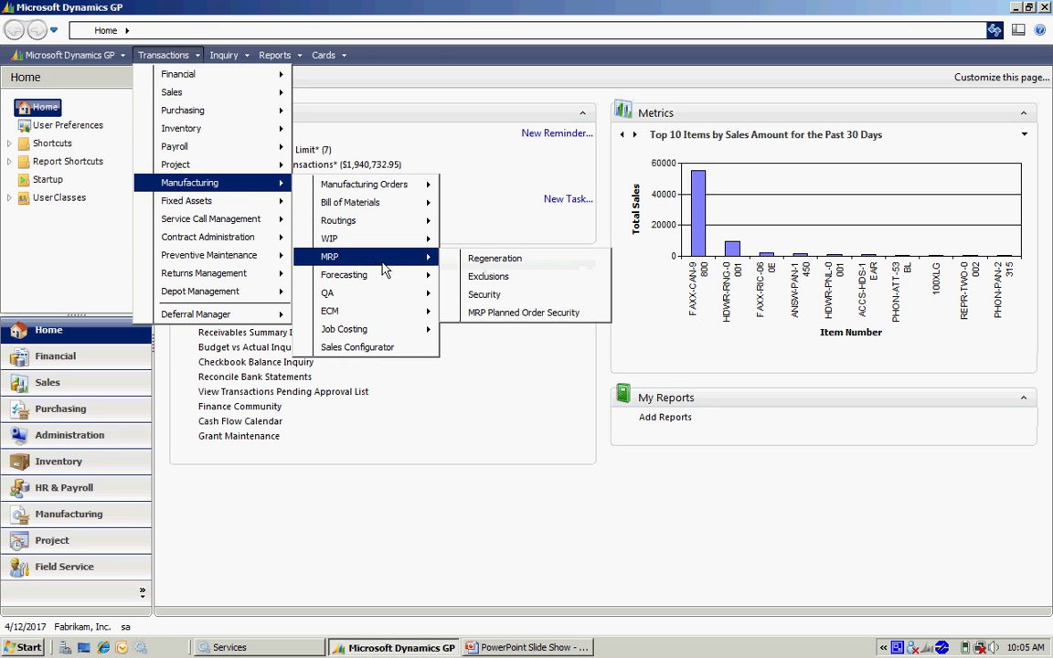
click(498, 259)
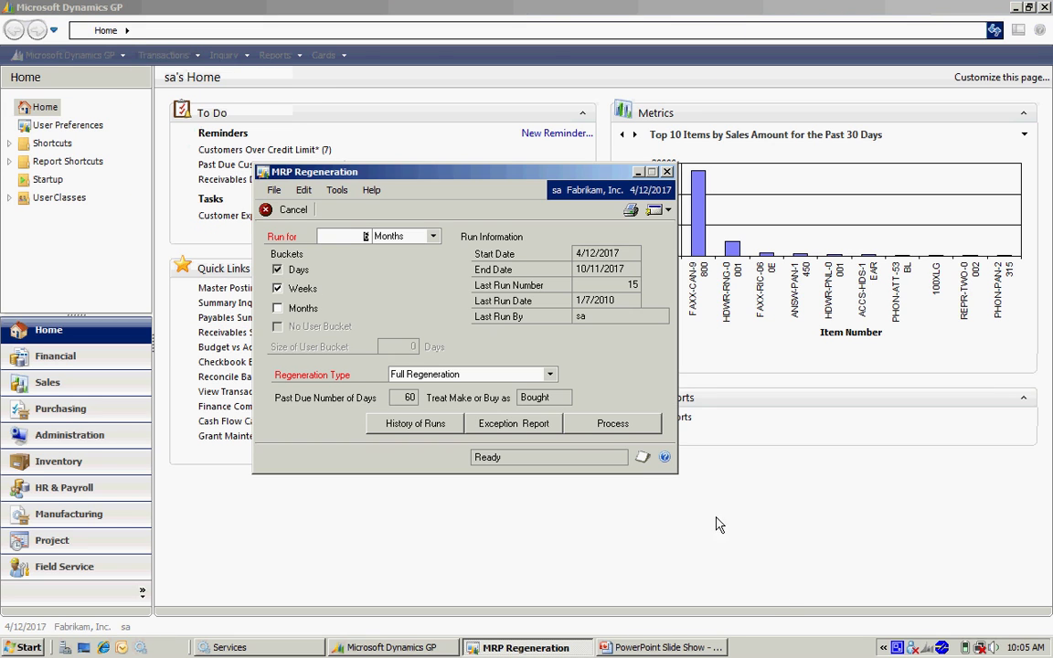
click(615, 425)
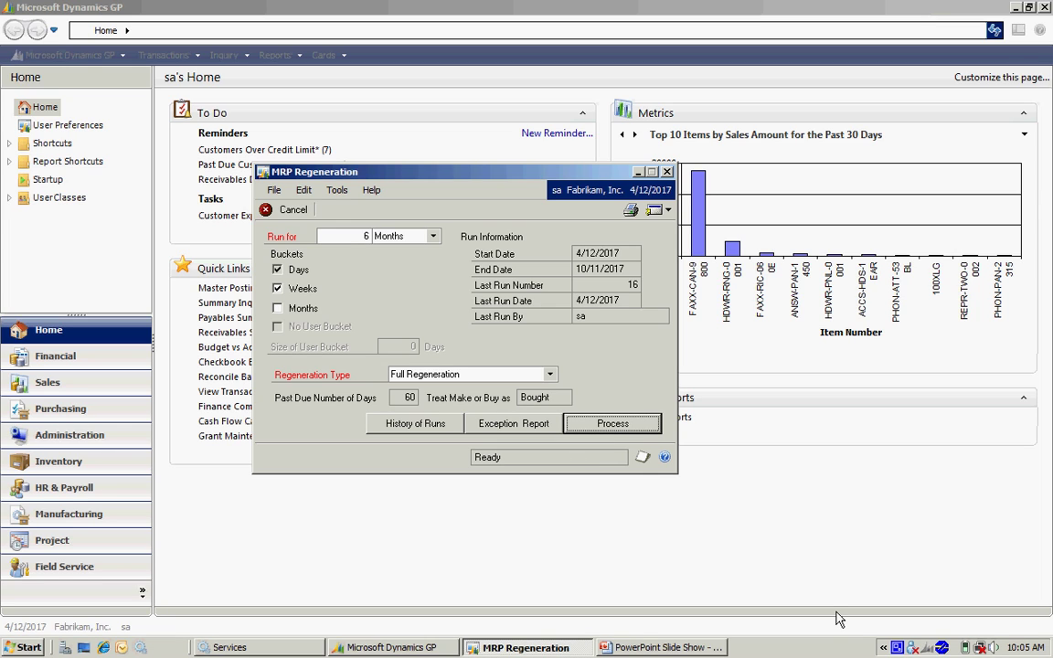
click(667, 171)
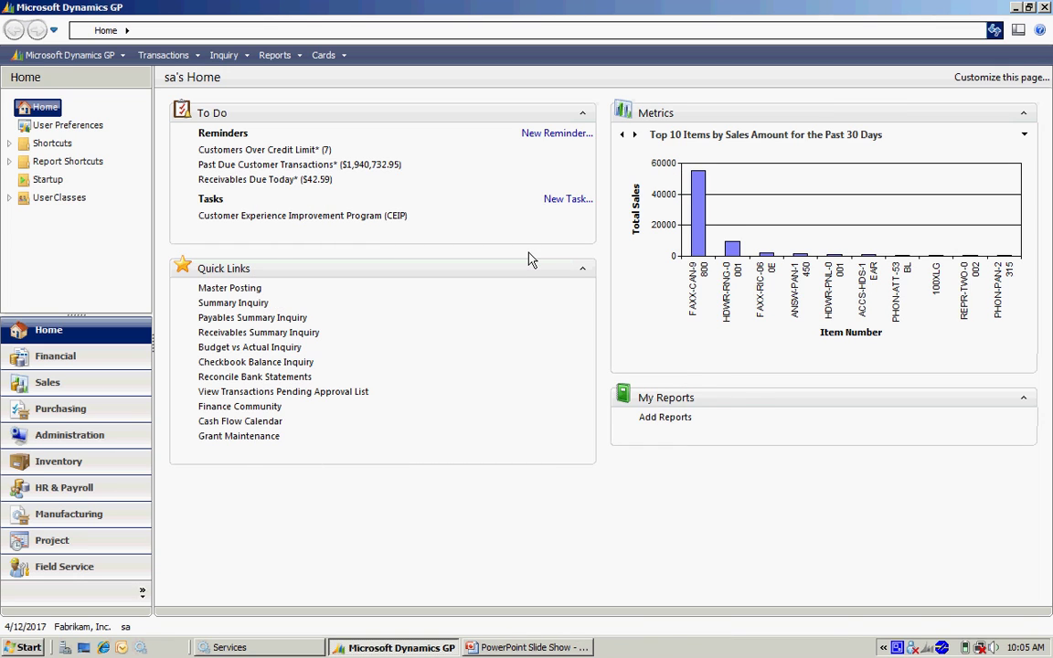
List the MRP documents for item 100XLG in Pegging Inquiry.
click(223, 55)
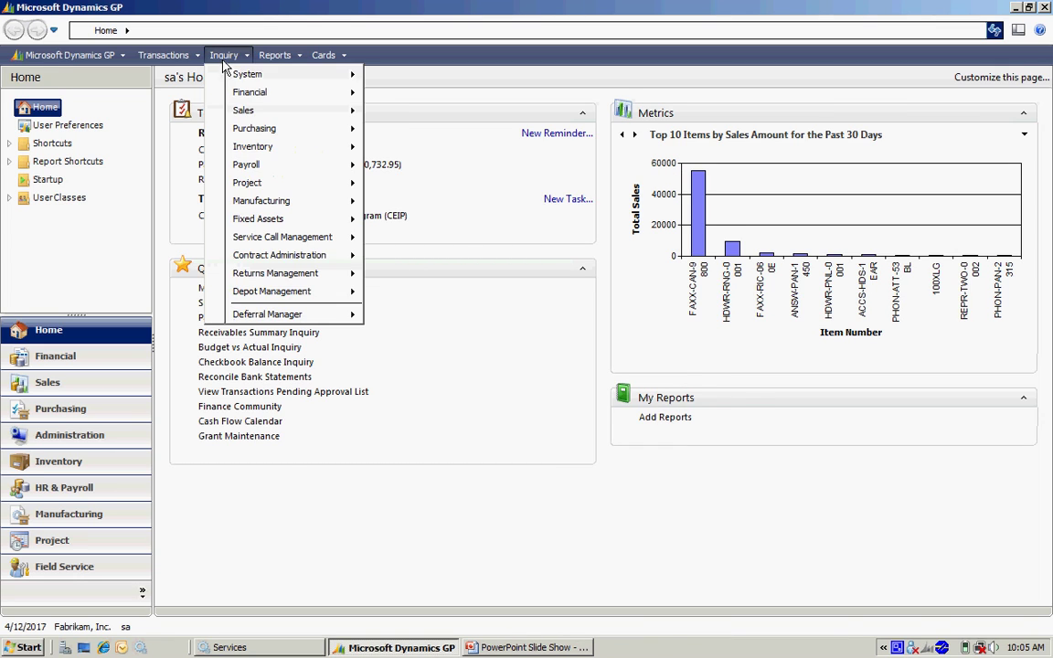
mouse_move(268, 201)
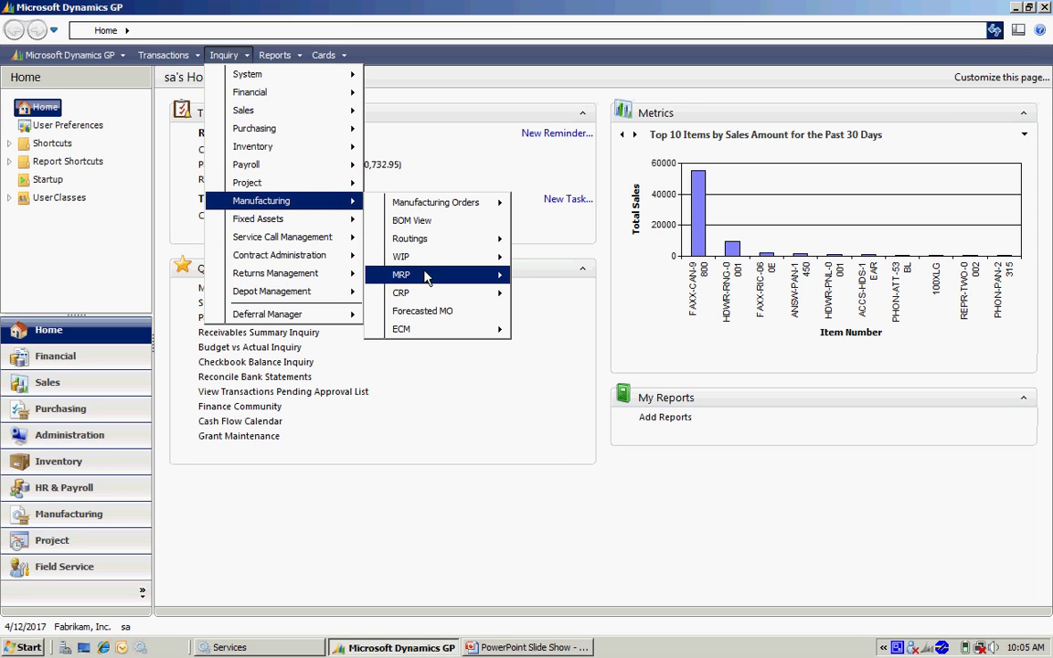
mouse_move(466, 282)
click(563, 294)
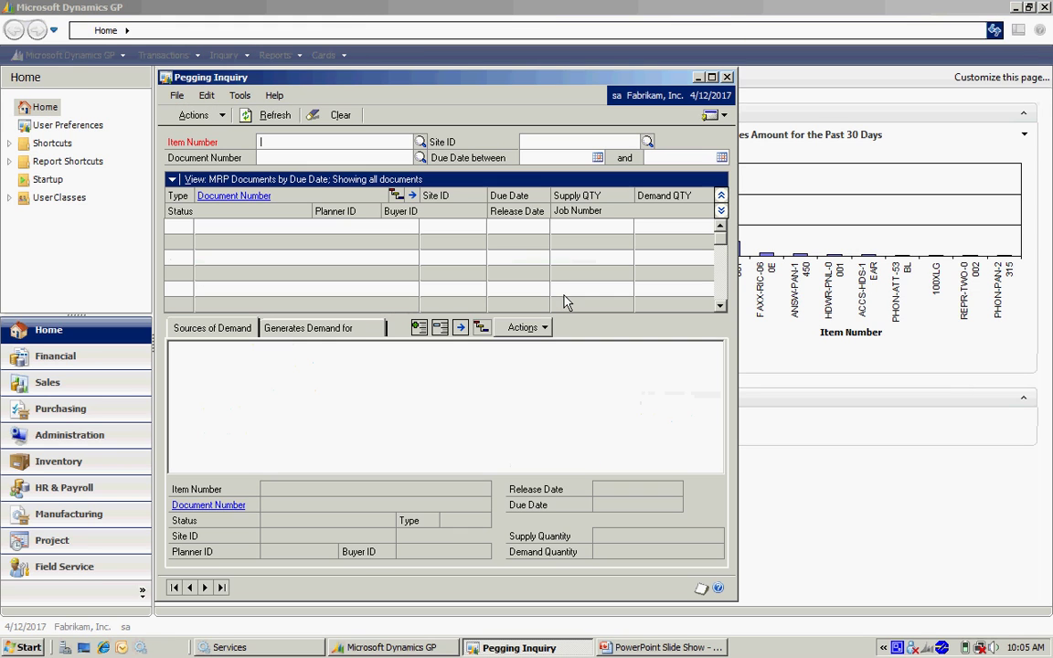
text(100XLG)
key(Tab)
click(276, 116)
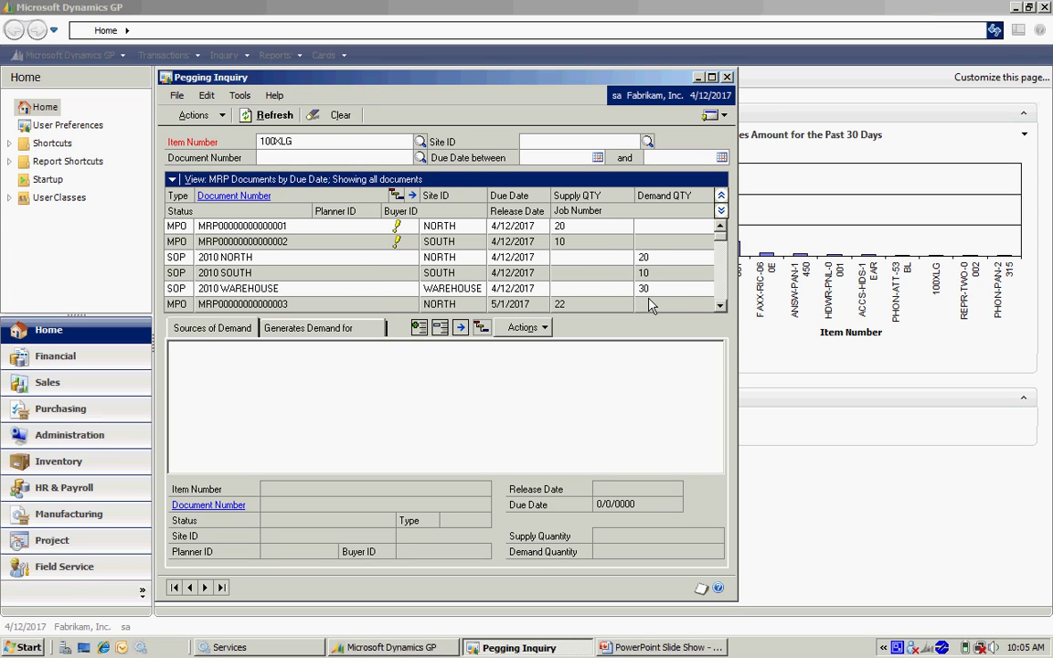
click(310, 227)
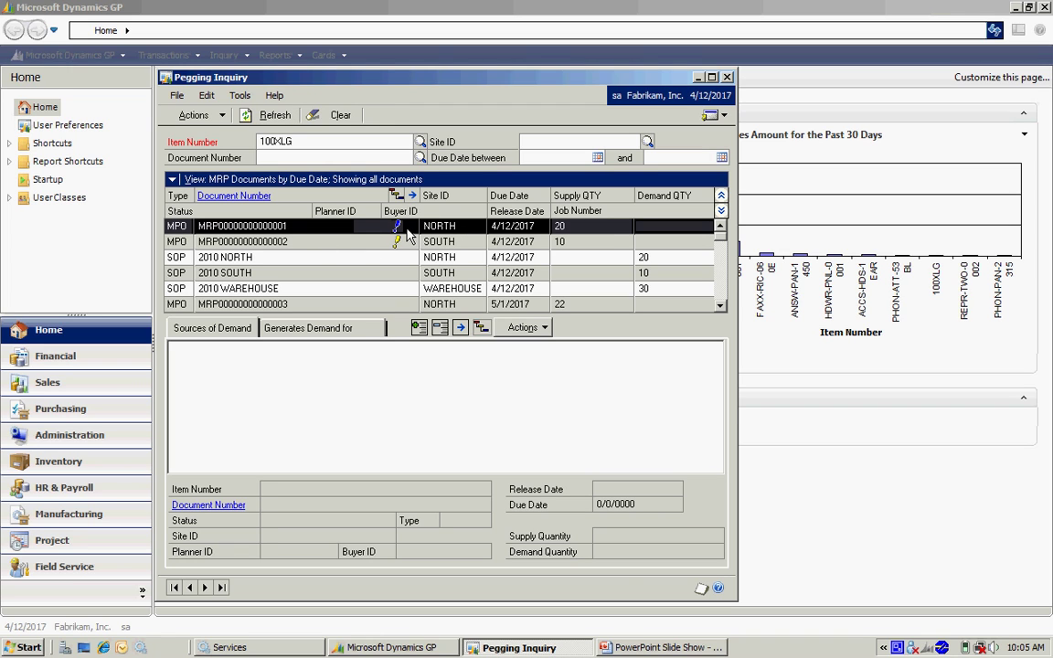
double_click(406, 230)
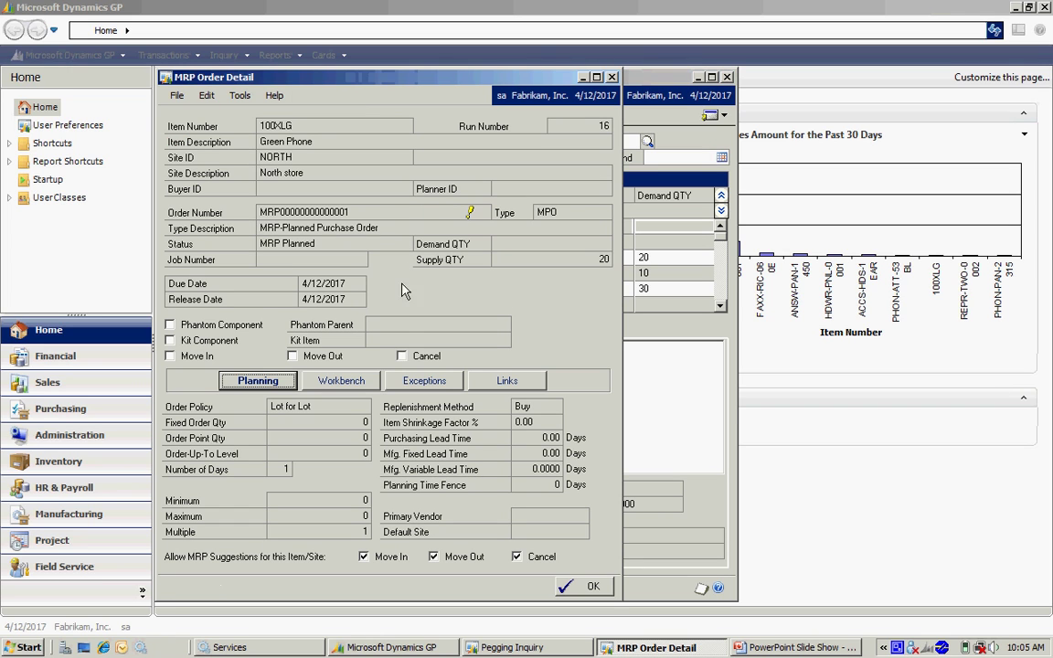
click(414, 383)
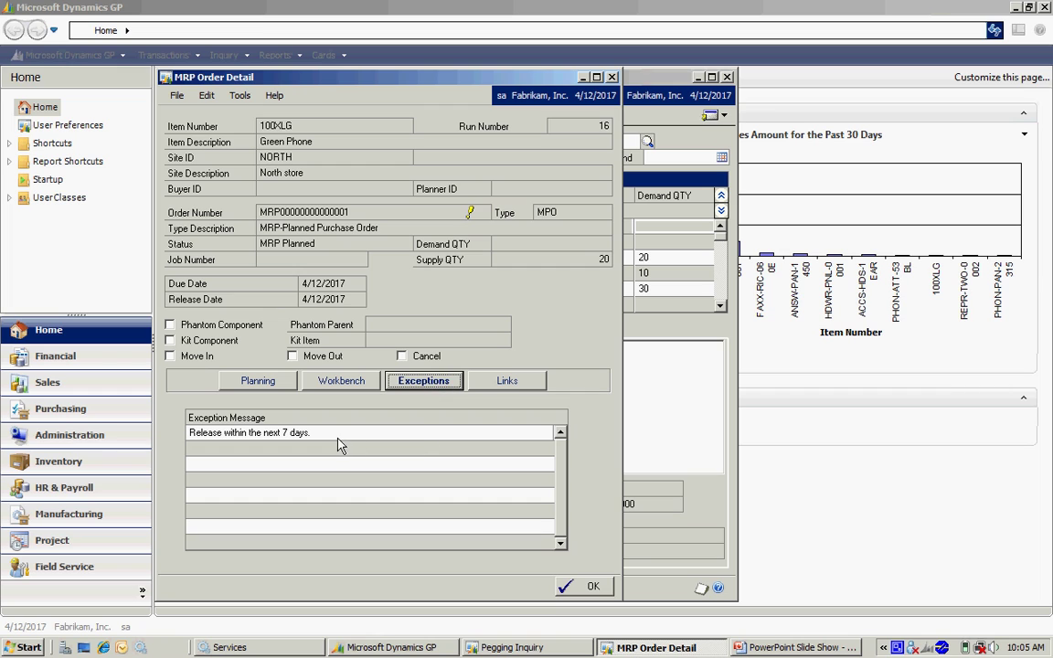
click(572, 589)
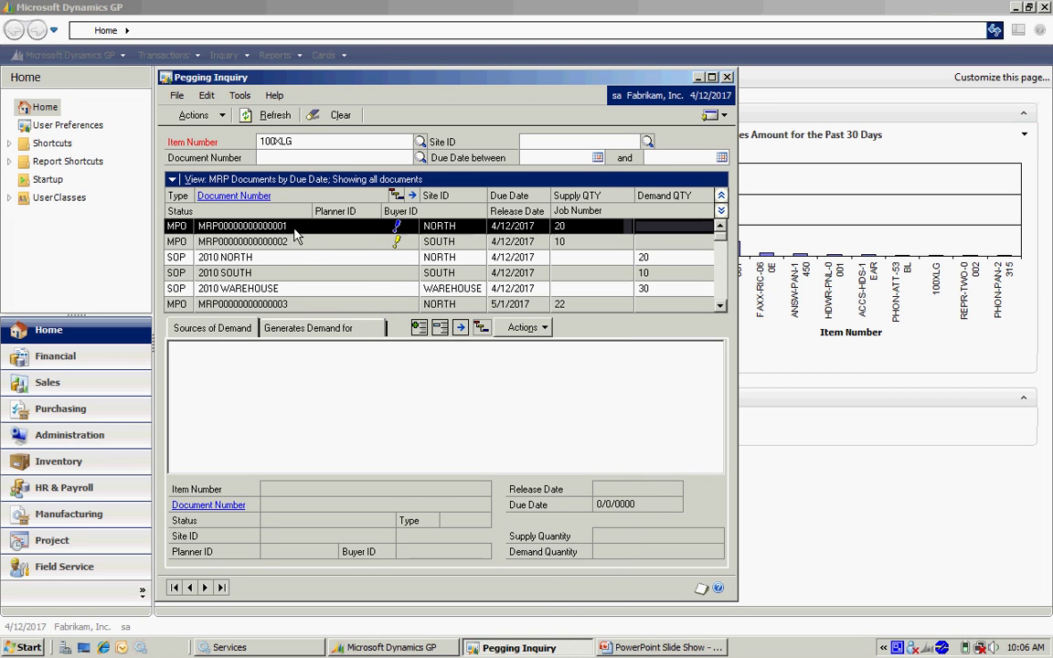
Transfer the NORTH planned order for 20 of 100XLG to a saved manufacturing order.
click(362, 352)
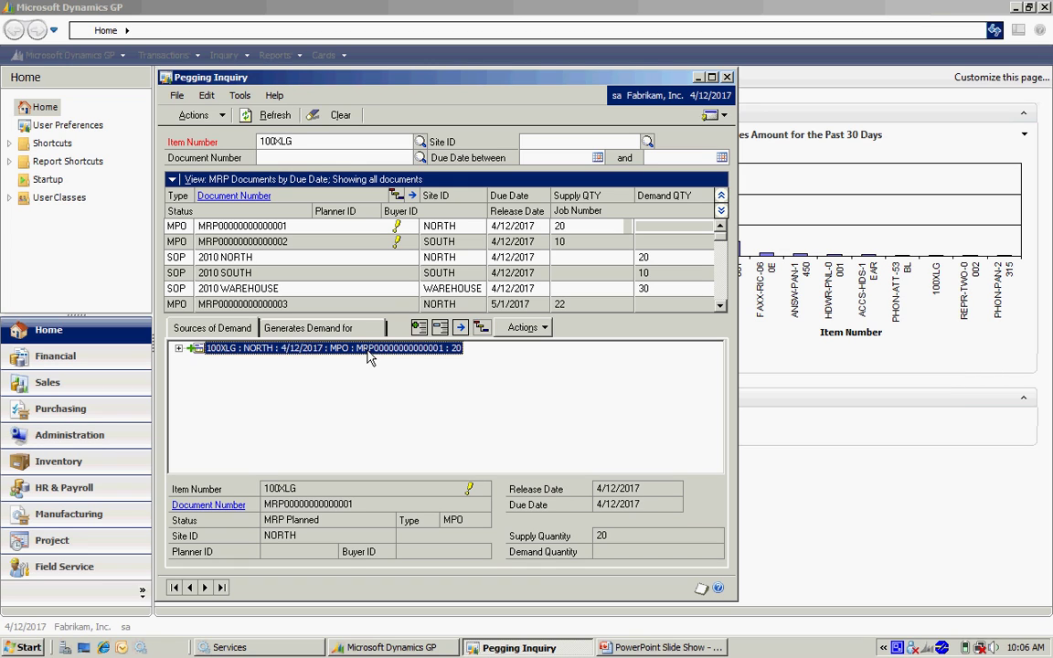
click(528, 329)
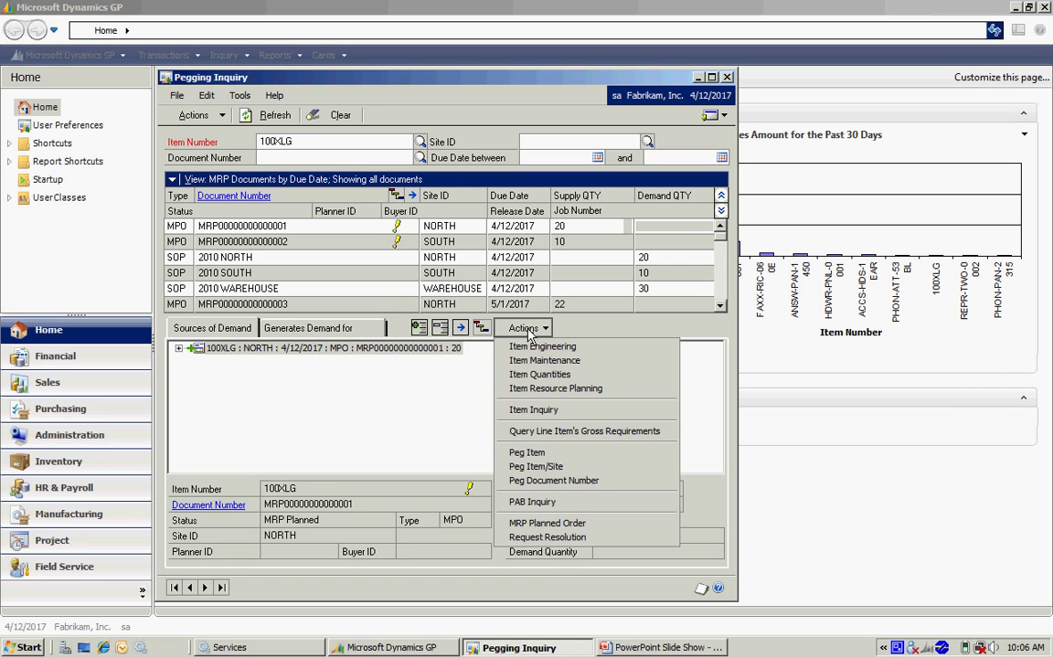
click(549, 525)
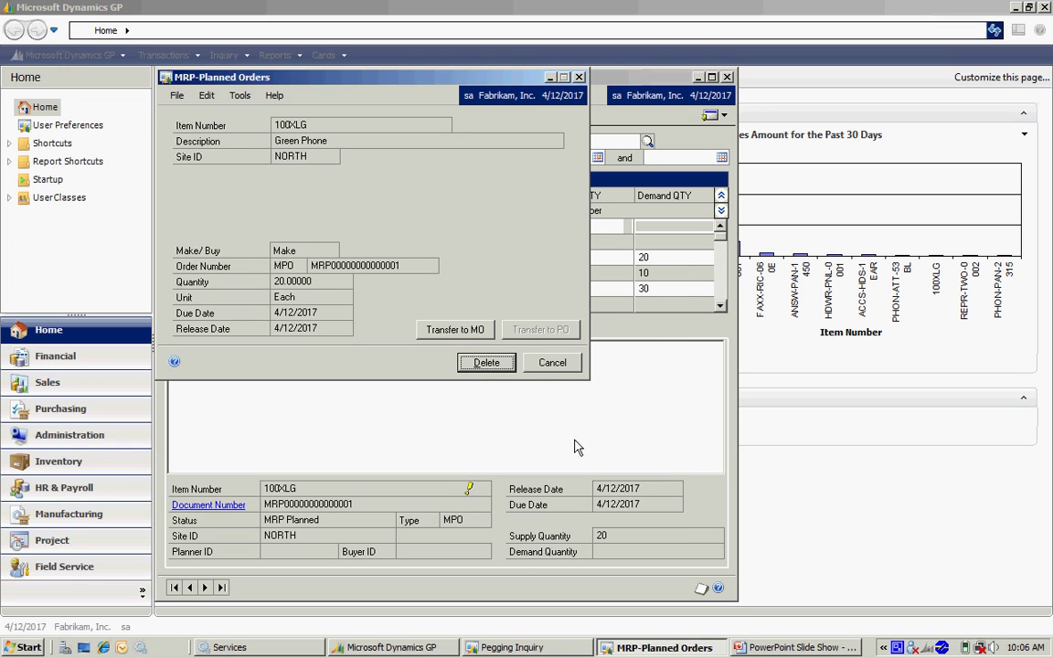
click(454, 329)
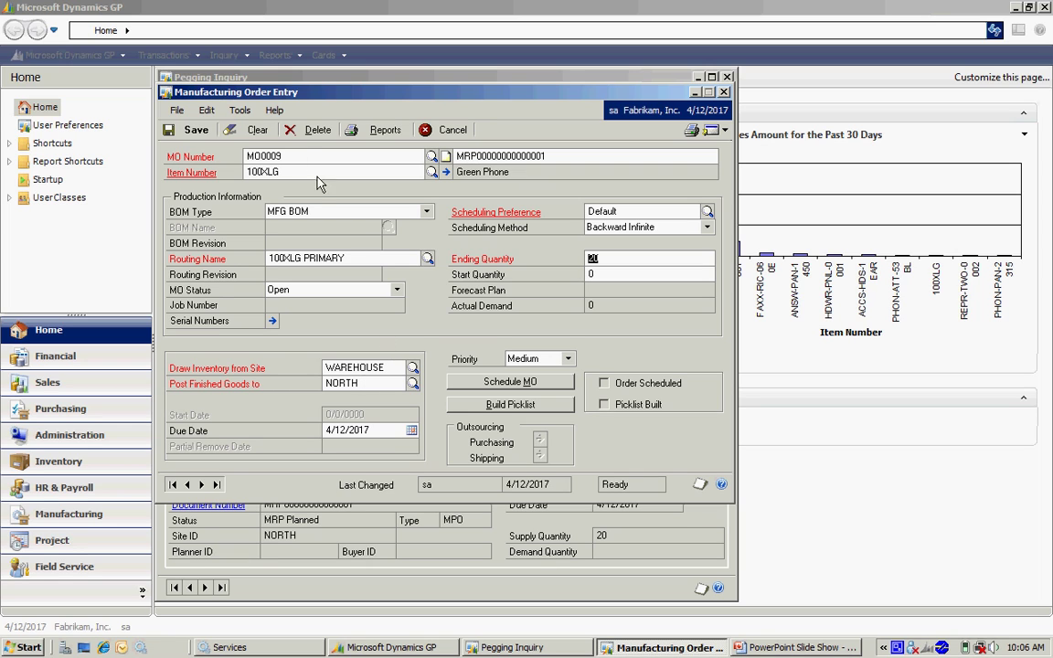
click(193, 130)
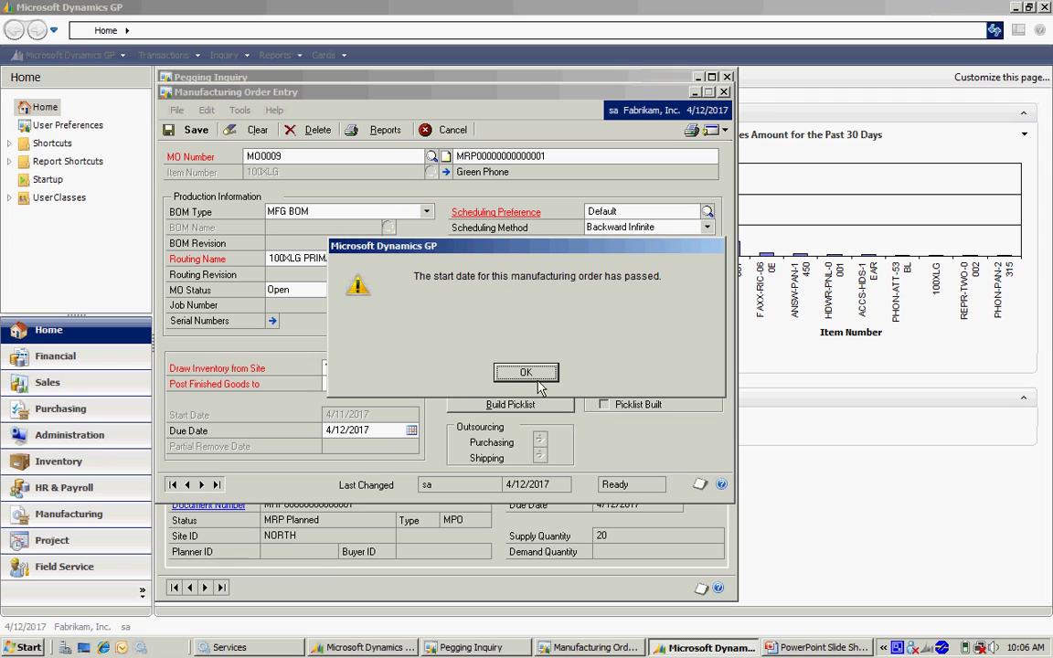
click(535, 376)
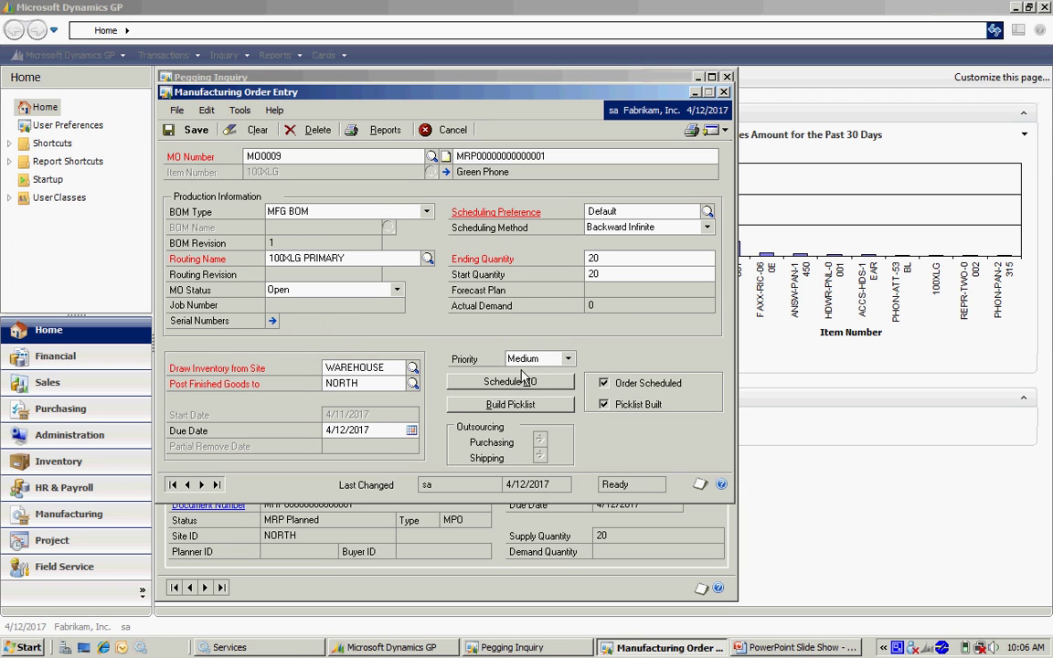
click(723, 92)
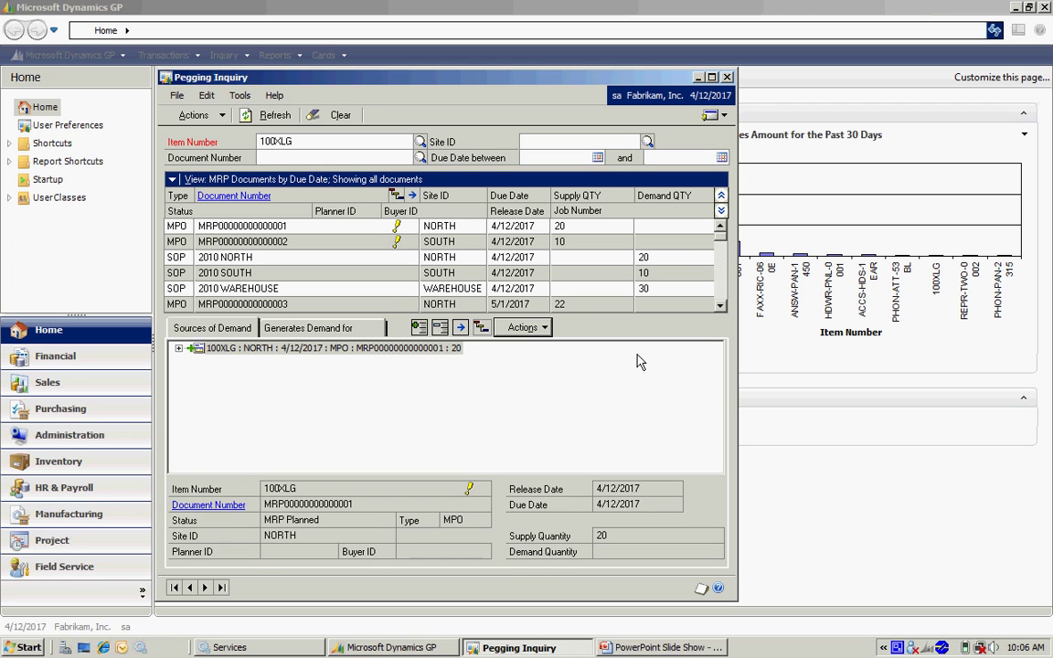
click(726, 77)
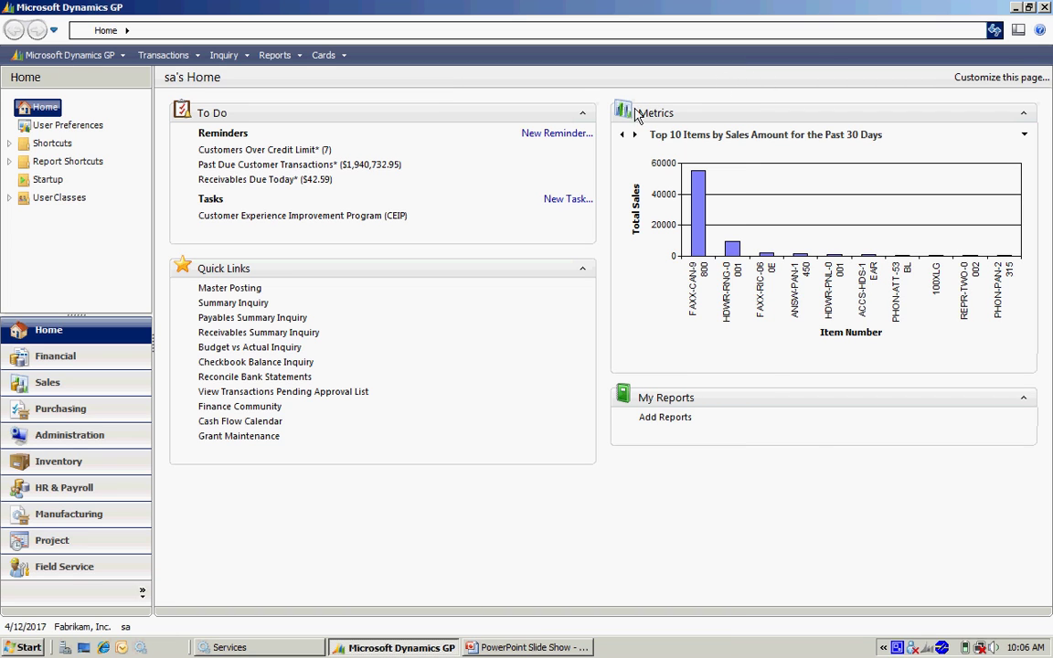
Open Purchase Request Resolution and dismiss the not-all-items-selected warning.
click(163, 54)
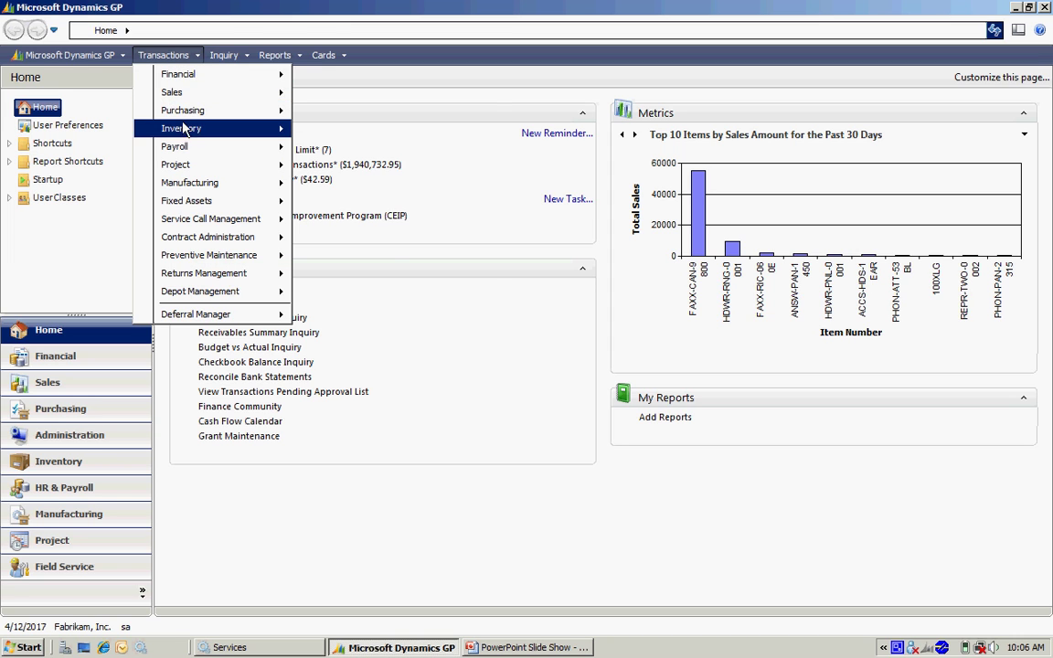
mouse_move(178, 109)
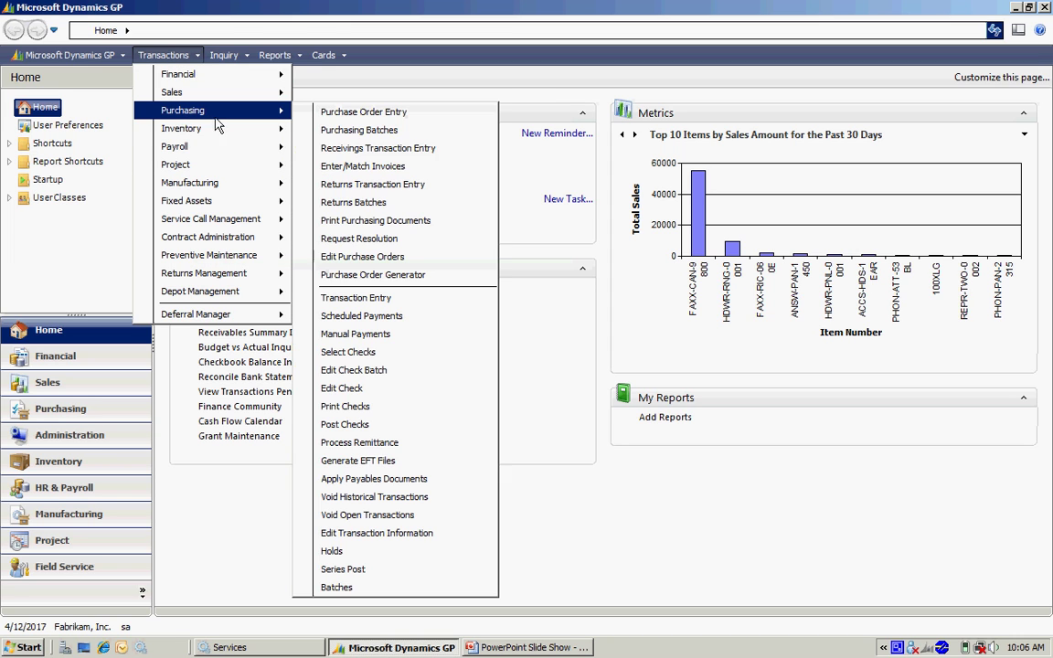
click(382, 243)
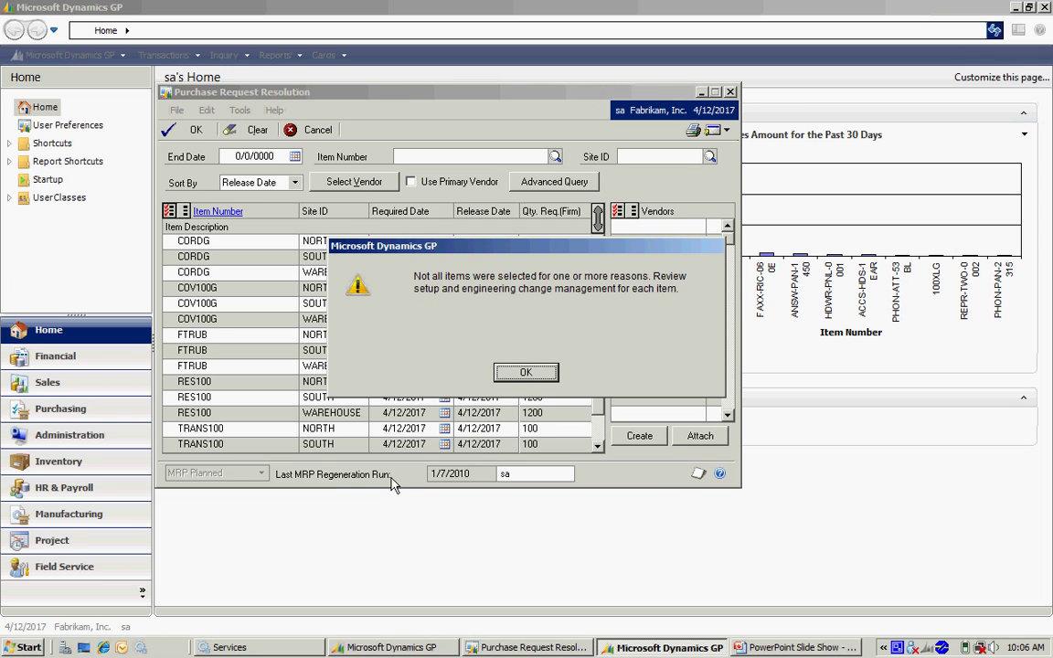
click(525, 372)
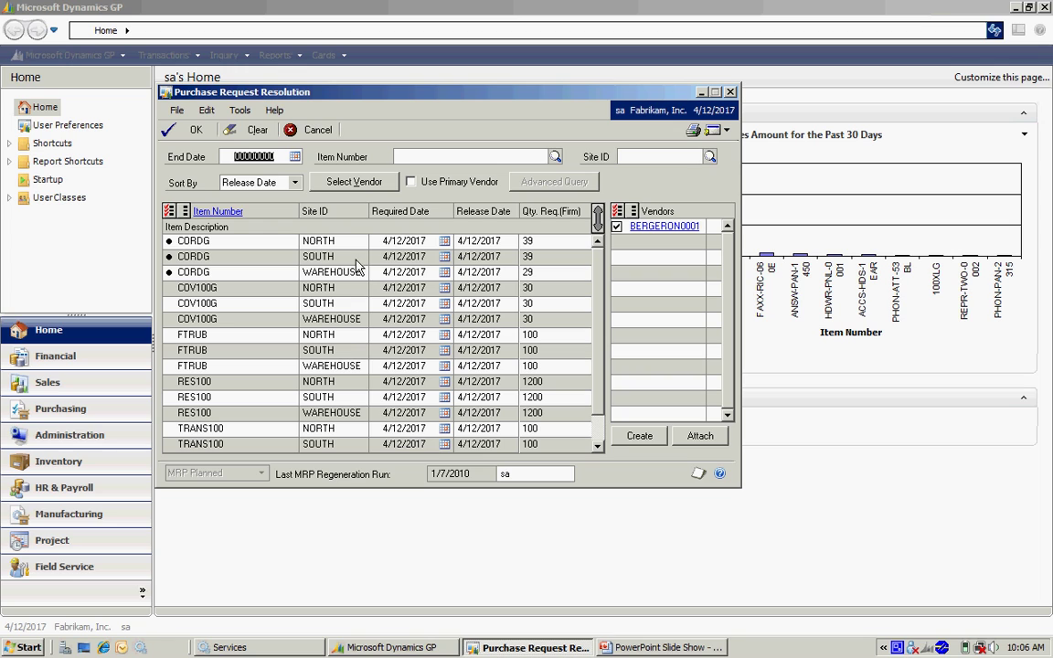
Review the suggested vendor's CORDG items and generate their purchase order.
click(664, 227)
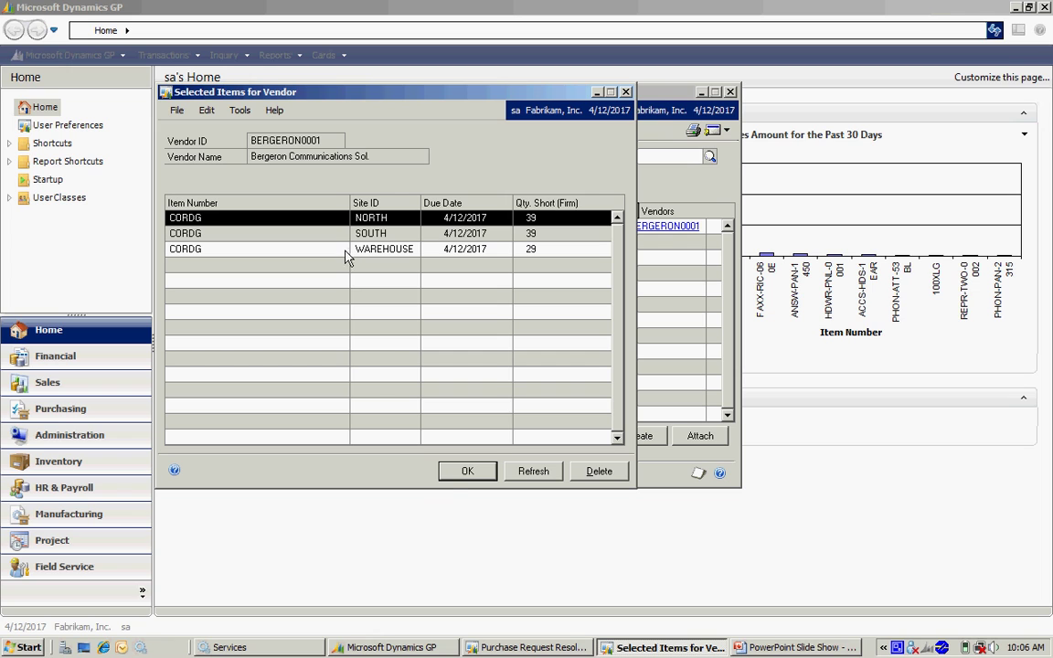
click(466, 470)
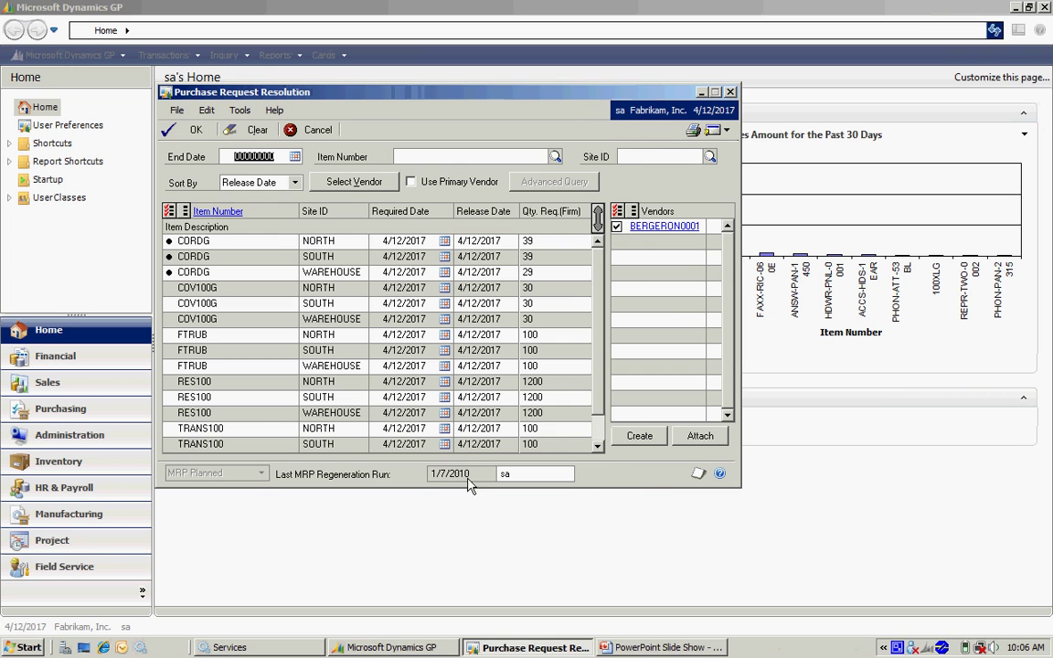
click(640, 435)
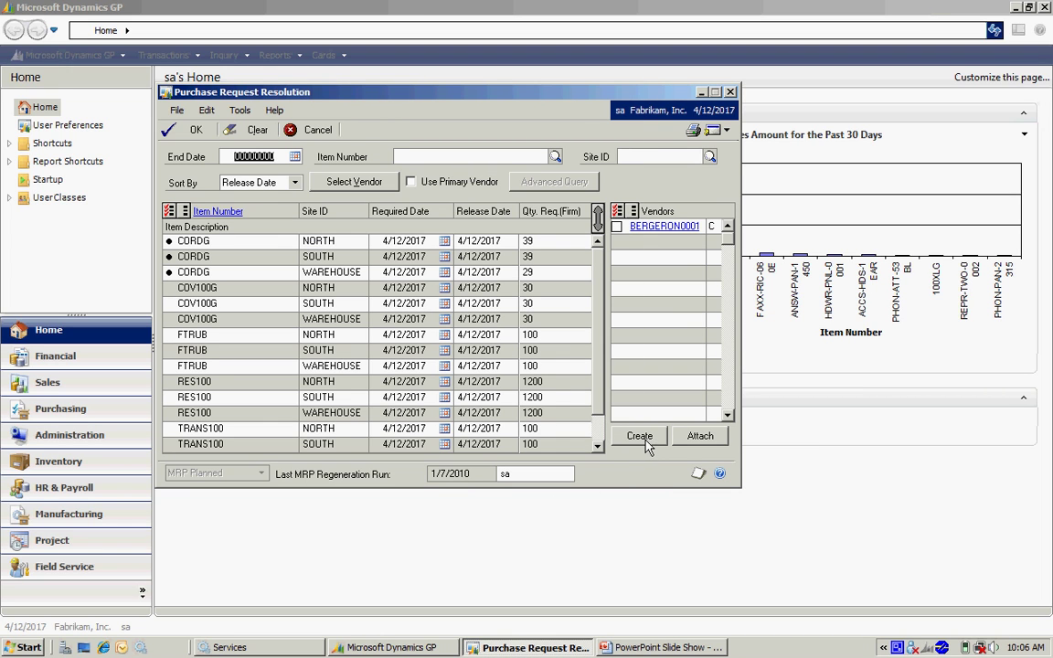
click(183, 130)
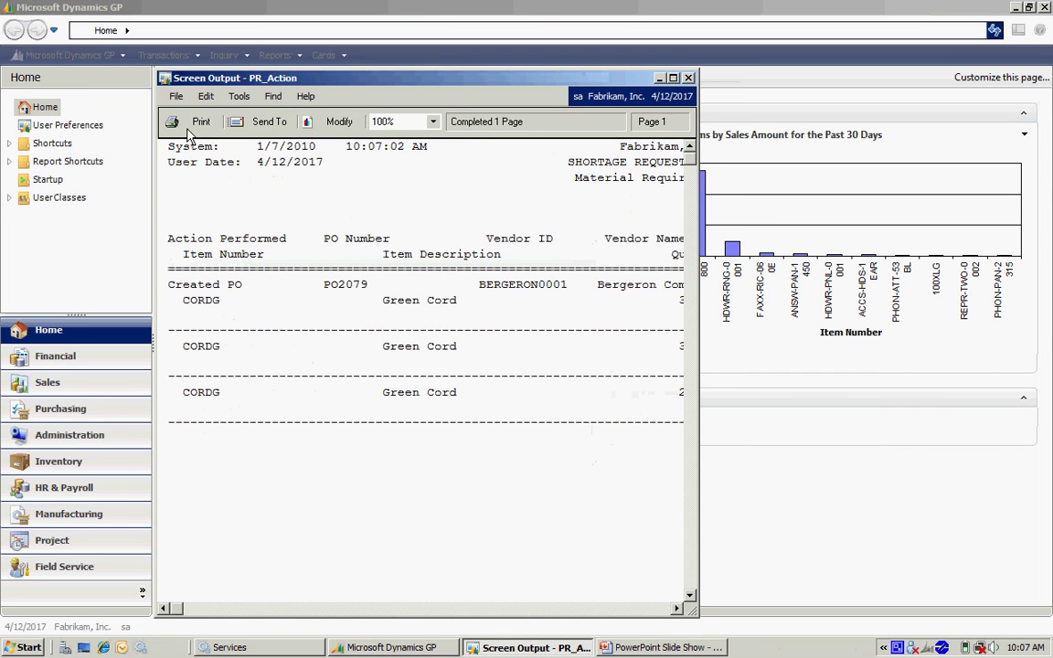
click(688, 77)
Load the newest purchase order, PO2079, in Purchase Order Entry.
click(181, 58)
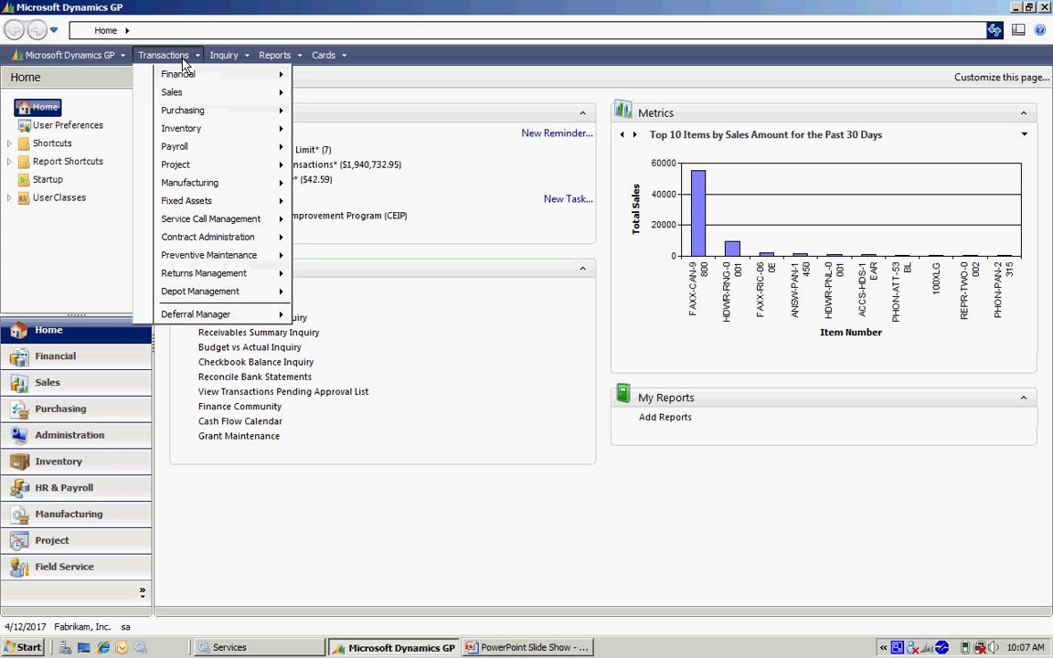
mouse_move(226, 120)
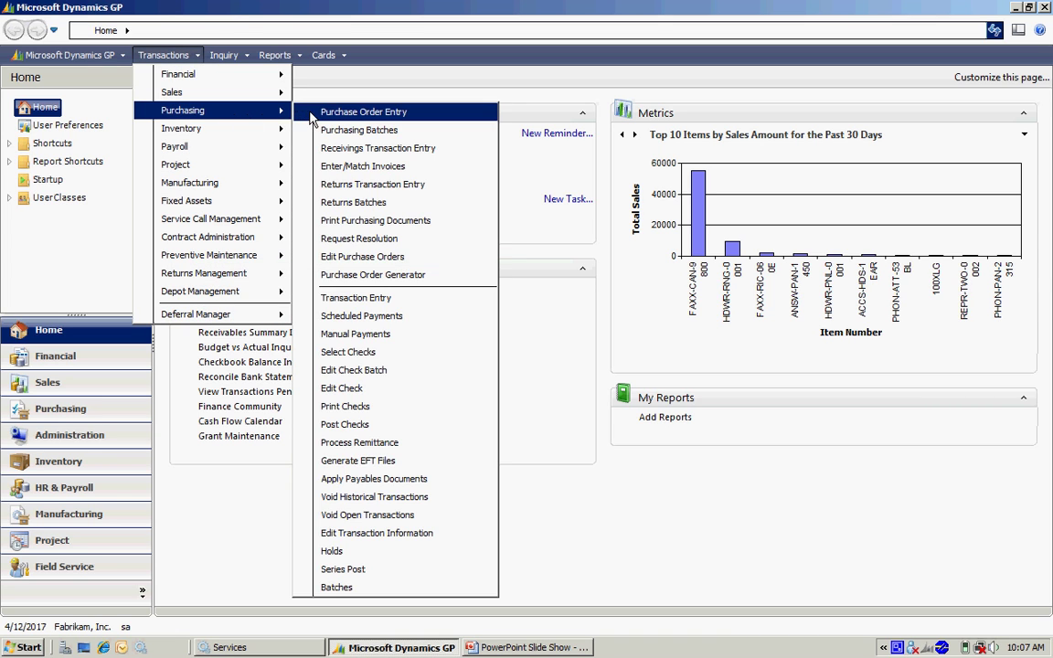
click(363, 111)
click(219, 486)
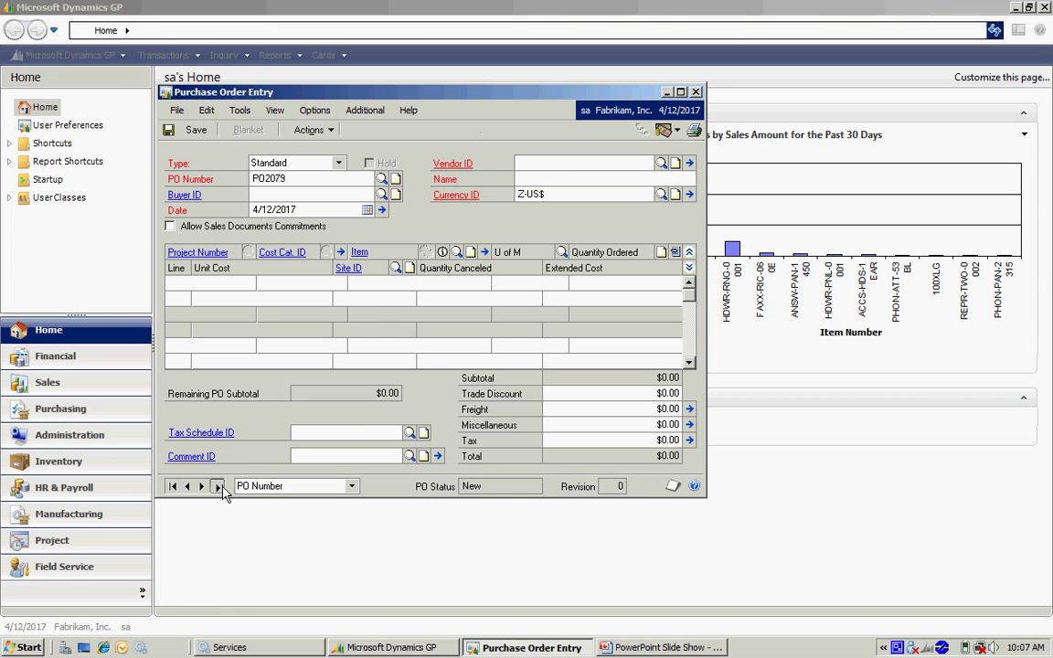